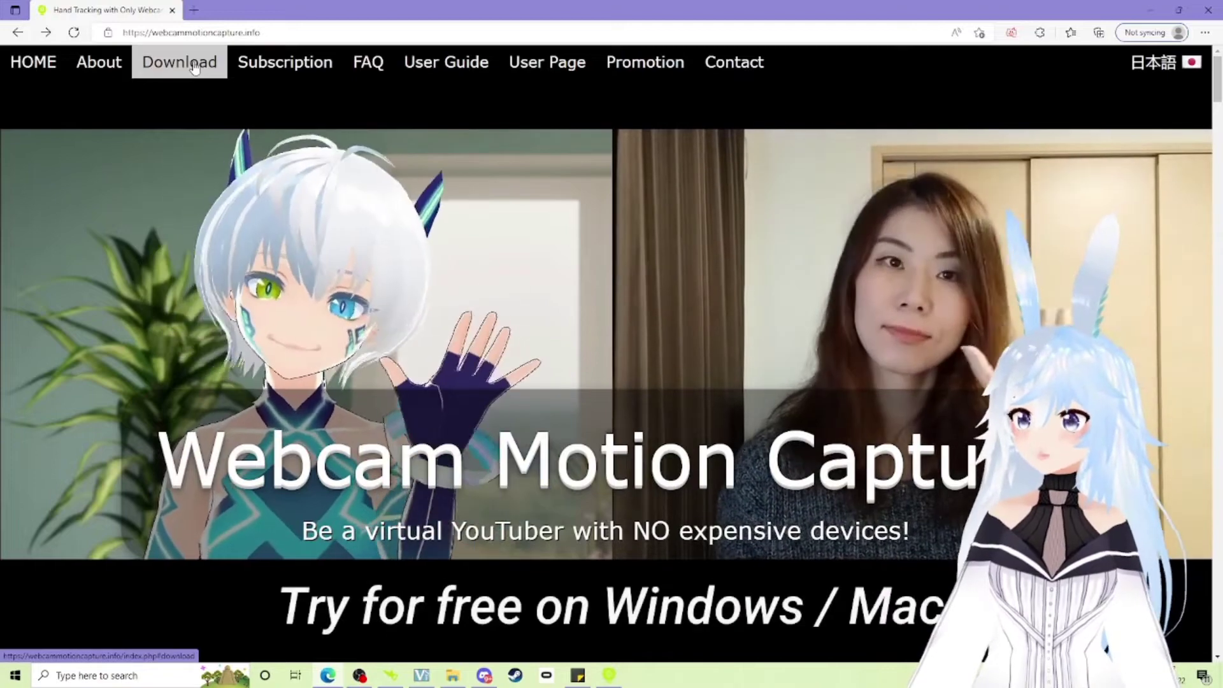
Go to the website's Download section and show the extraction options for WebcamMotionCapture_Win.zip in the Downloads folder.
{"action": "left_click", "coordinate": [194, 69]}
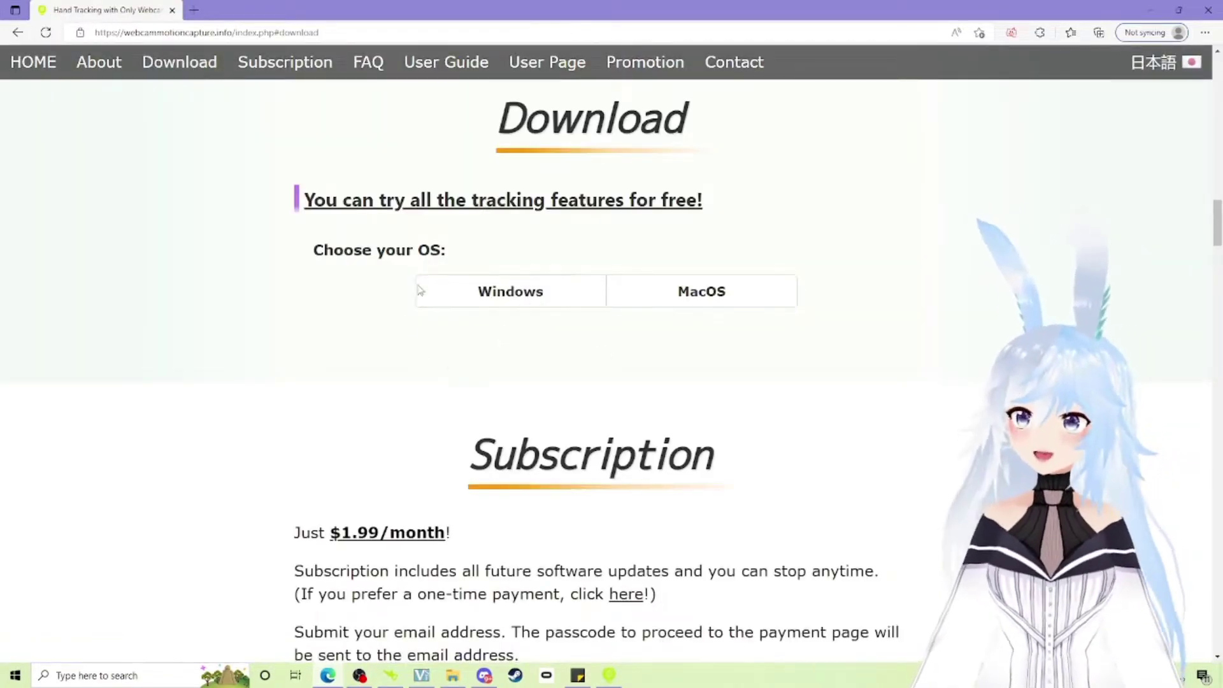
{"action": "left_click", "coordinate": [453, 680]}
{"action": "left_click", "coordinate": [365, 444]}
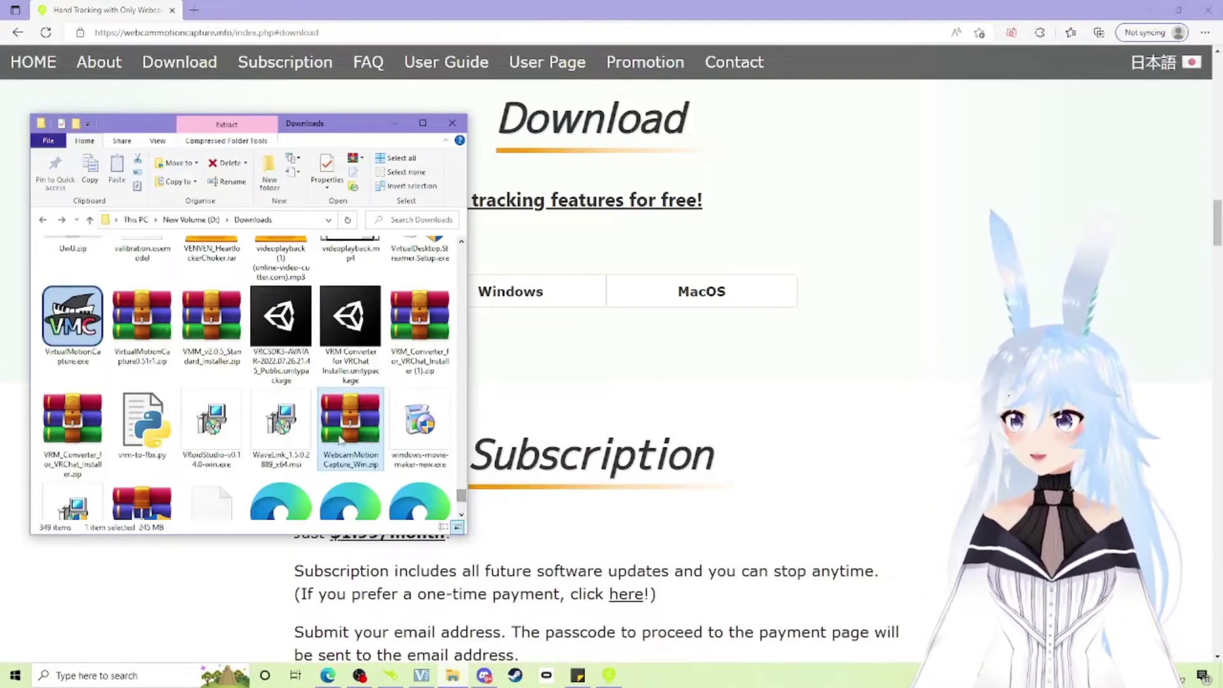
{"action": "right_click", "coordinate": [365, 437]}
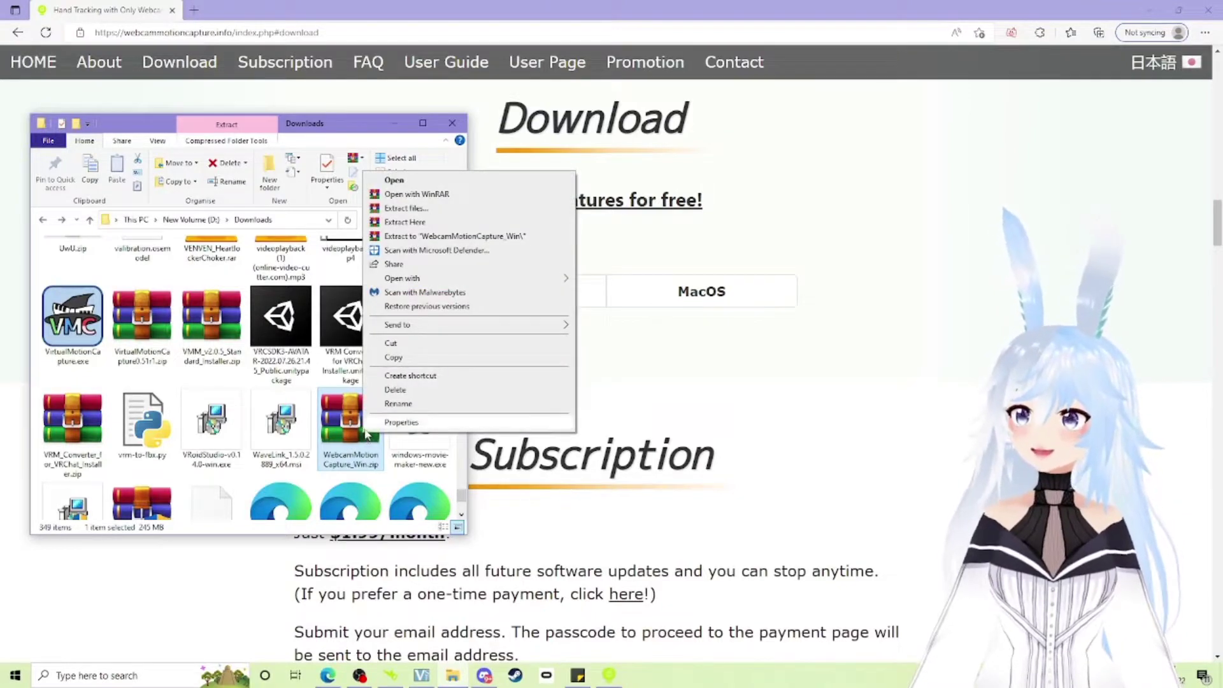
Locate and select the extracted WebcamMotionCapture_Win folder in Downloads.
{"action": "left_click", "coordinate": [465, 500]}
{"action": "left_click_drag", "start_coordinate": [465, 500], "coordinate": [460, 290]}
{"action": "left_click", "coordinate": [128, 385]}
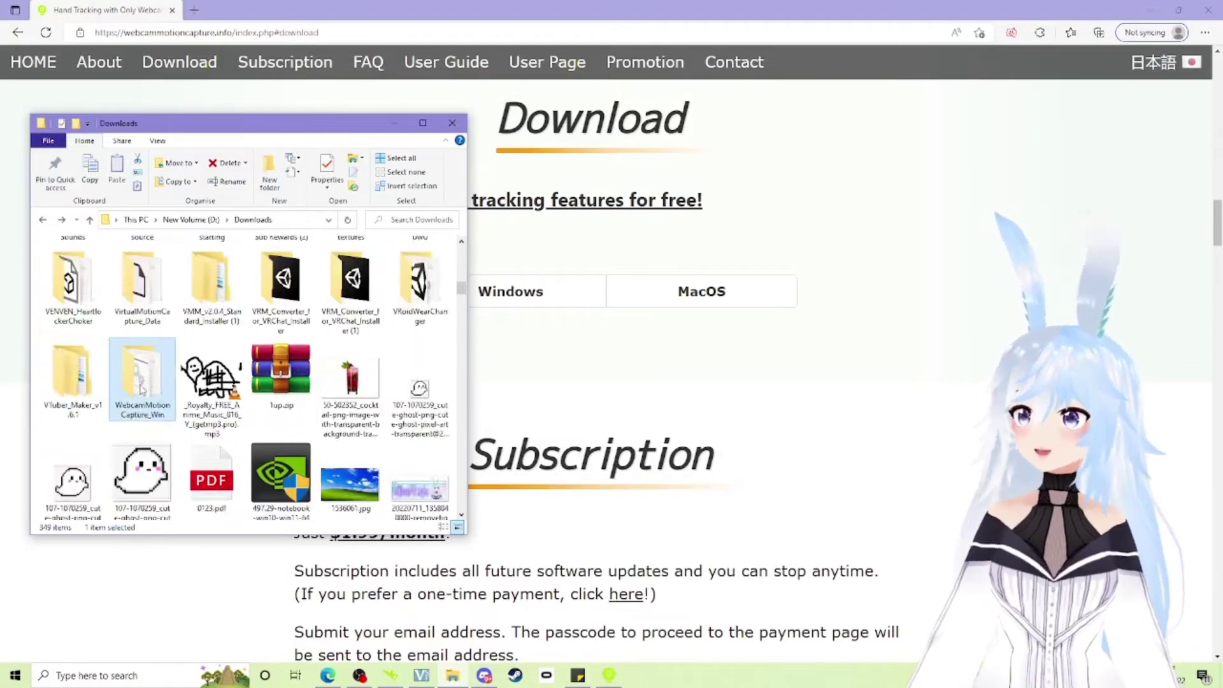
Clear the windows off the desktop, open its WebcamMotionCapture_Win folder and launch WebcamMotionCapture.bat.
{"action": "left_click", "coordinate": [1145, 11]}
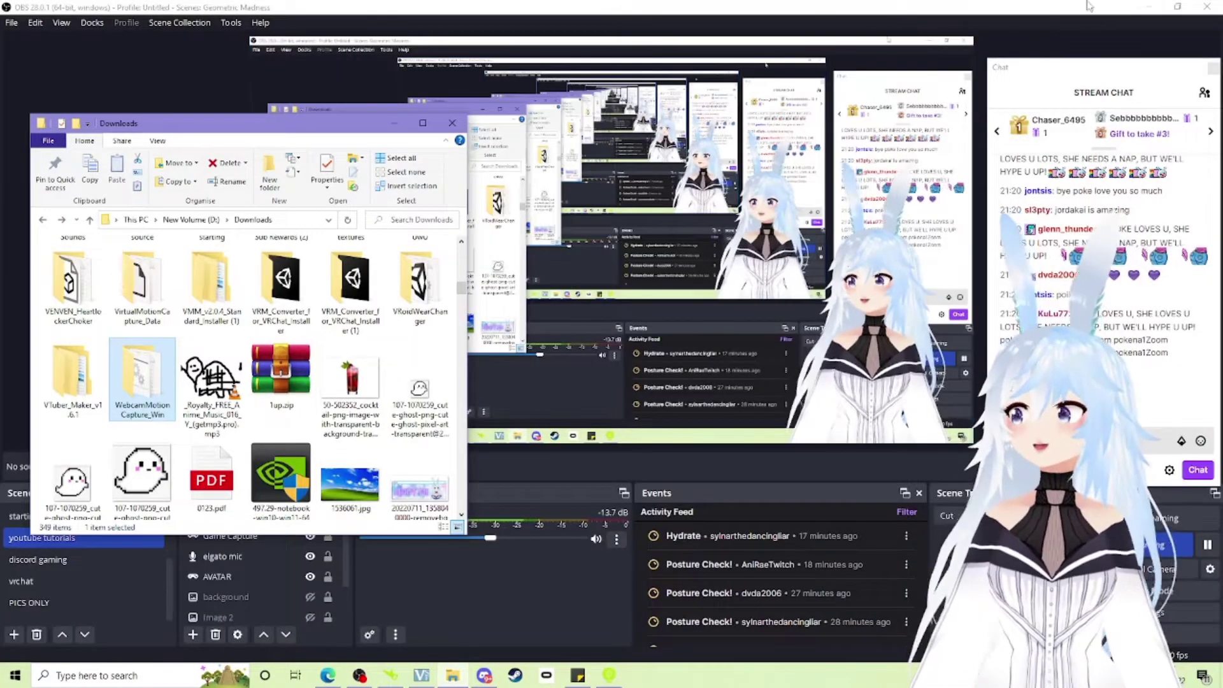
{"action": "left_click", "coordinate": [1154, 8]}
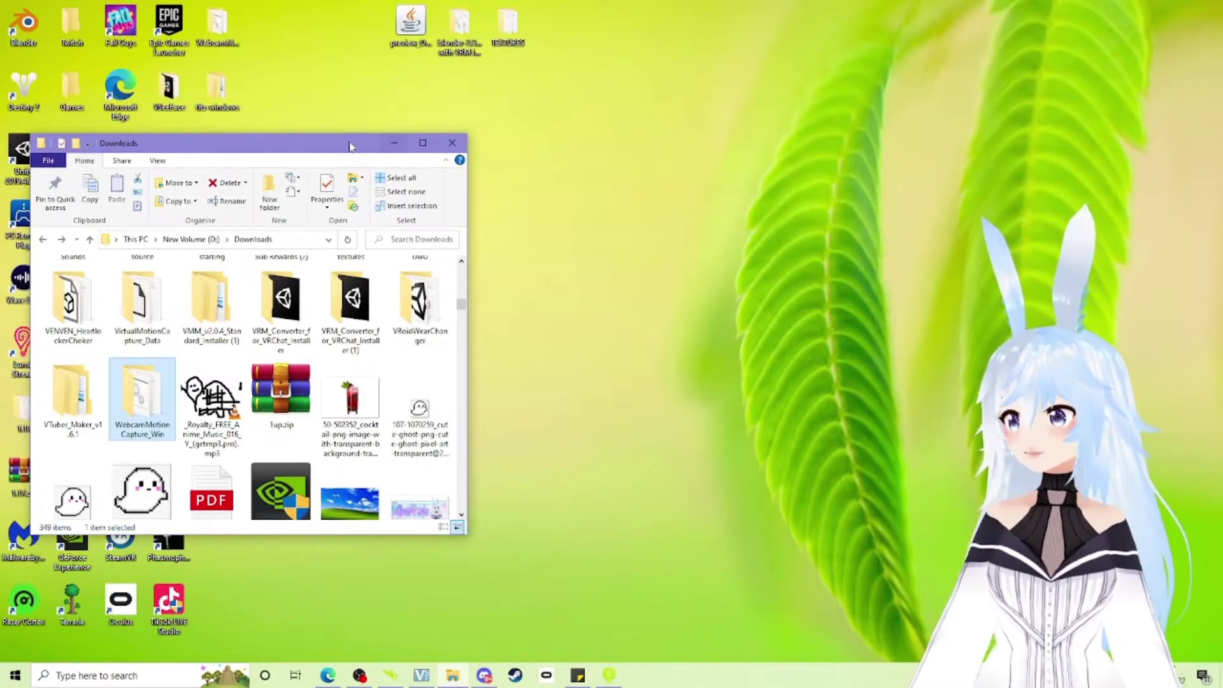
{"action": "left_click_drag", "start_coordinate": [255, 123], "coordinate": [751, 123]}
{"action": "double_click", "coordinate": [220, 23]}
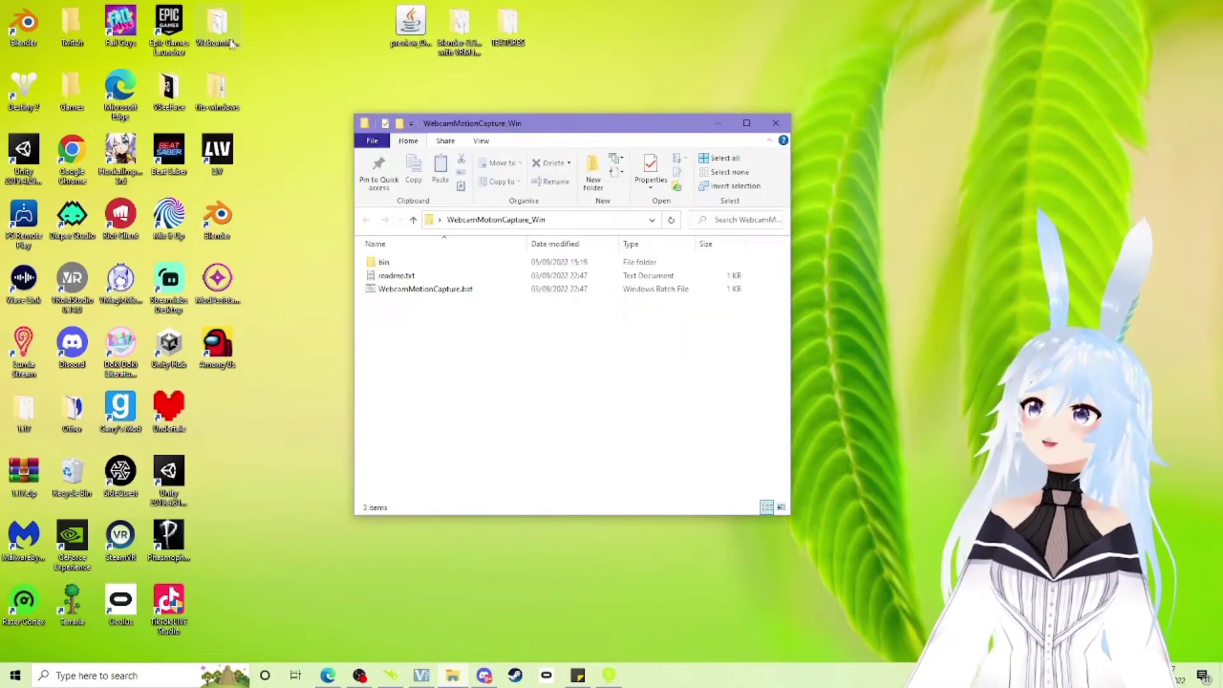
{"action": "left_click", "coordinate": [425, 290]}
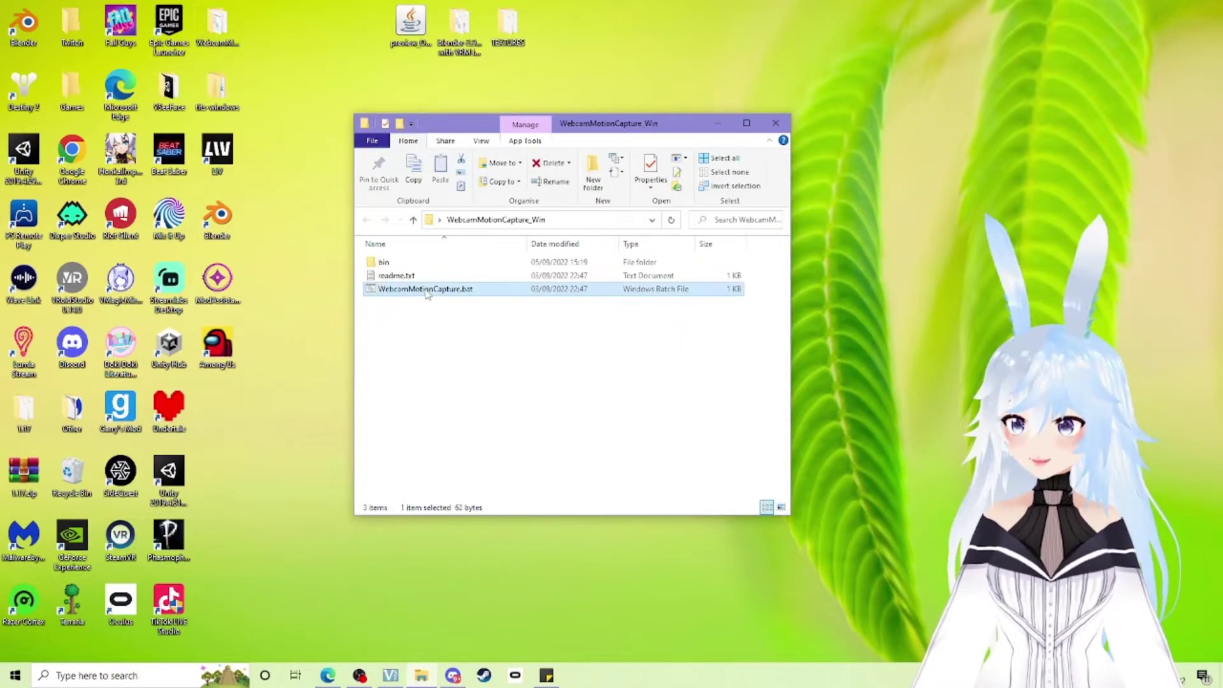
{"action": "double_click", "coordinate": [426, 289]}
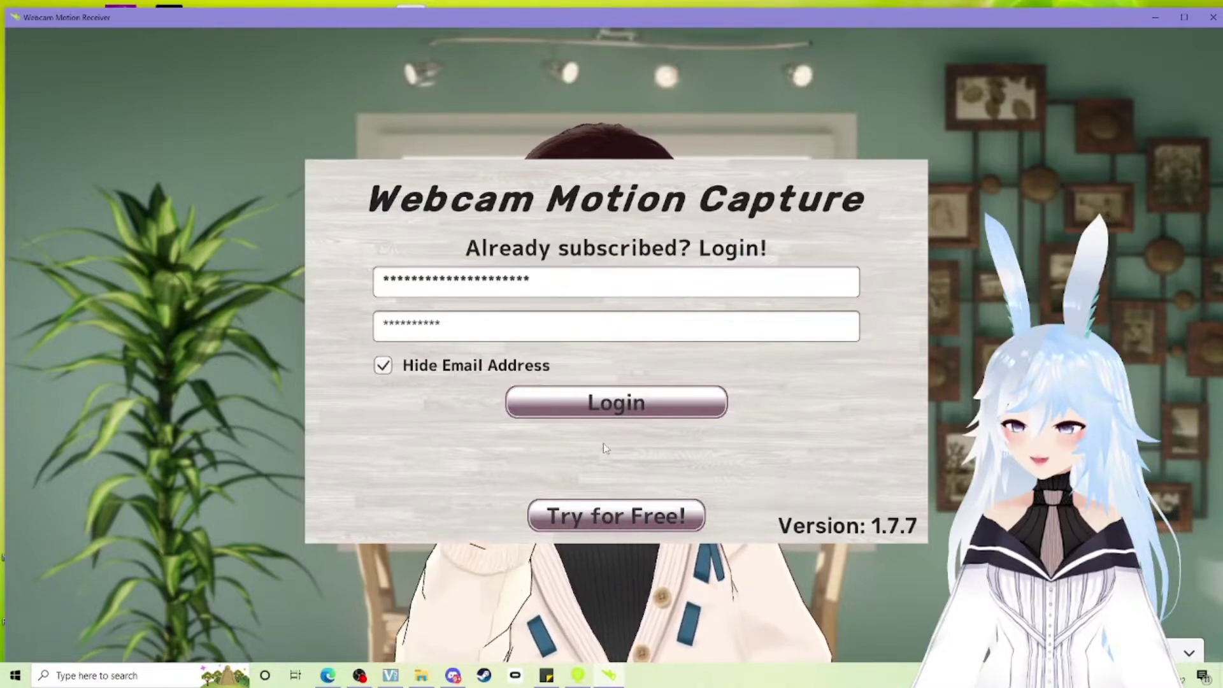
Start the free trial and examine the Advanced Tracking Settings dialog, closing it without changes.
{"action": "left_click", "coordinate": [633, 514]}
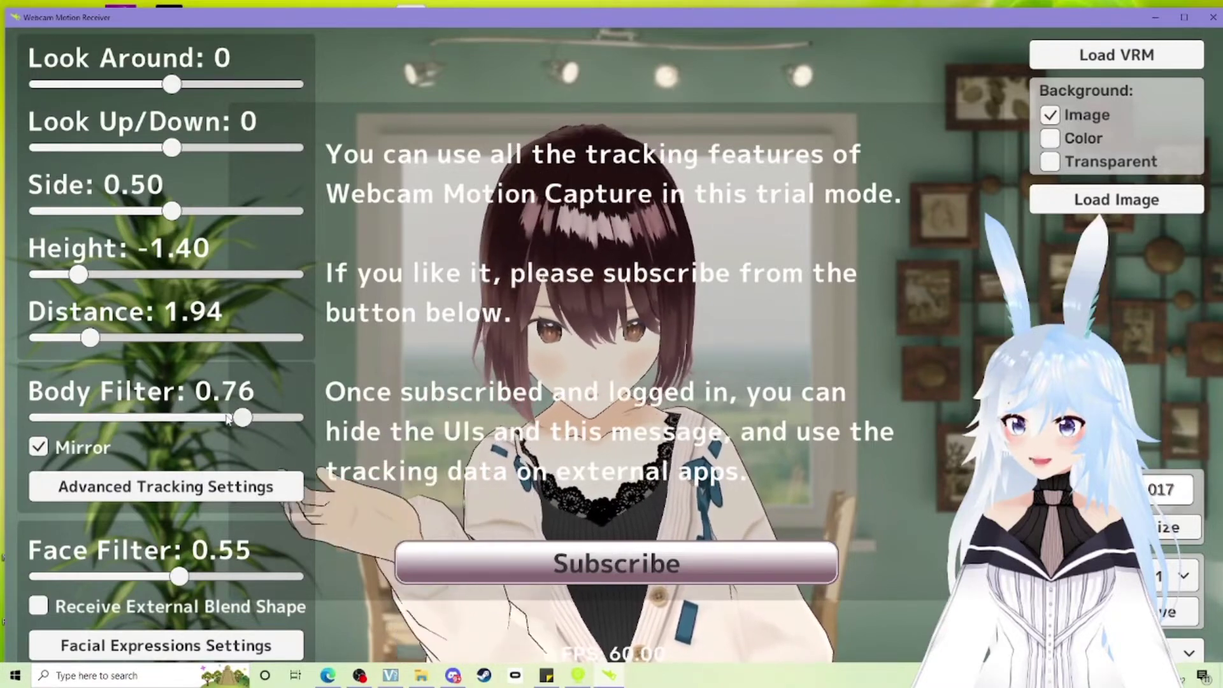
{"action": "left_click", "coordinate": [165, 486]}
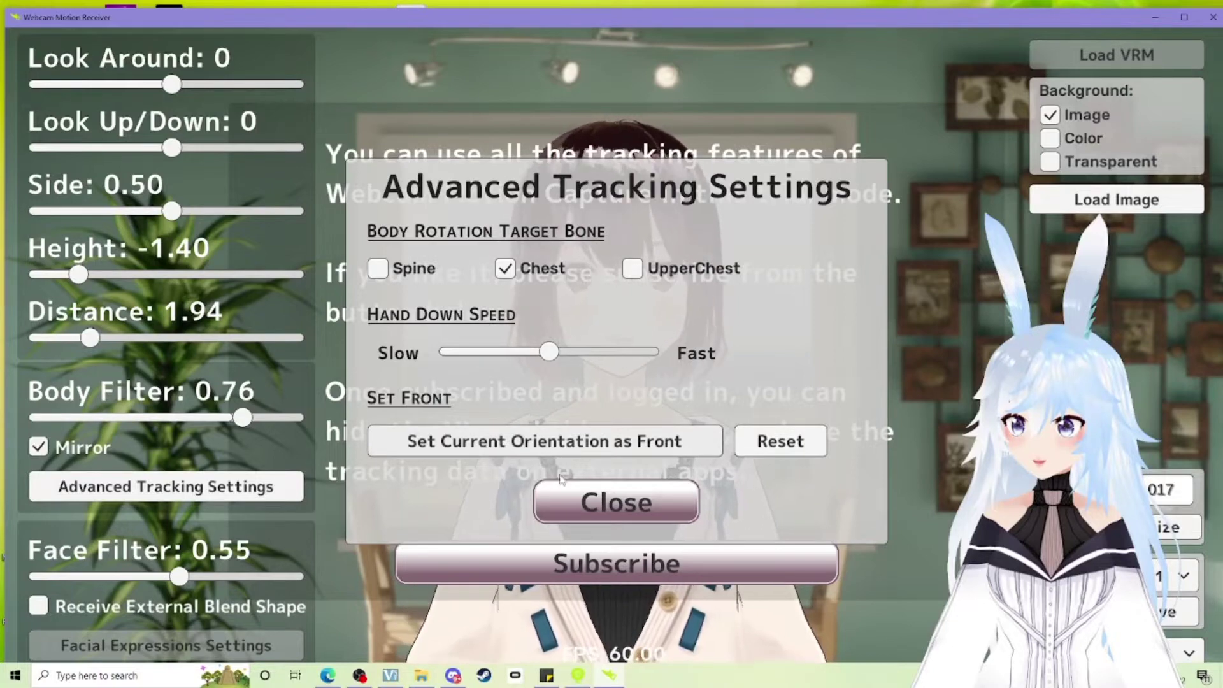
{"action": "left_click", "coordinate": [591, 508]}
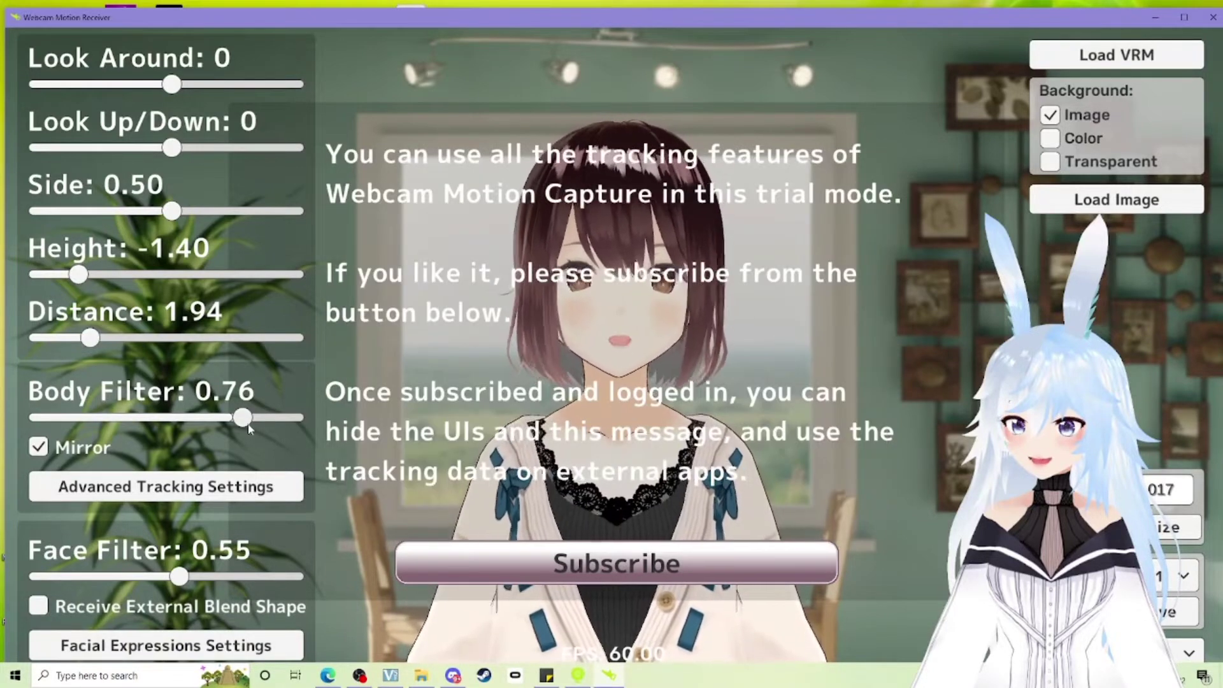
Set the Body Filter to 0.29 and the Face Filter to 0.01, and load a VRM avatar from the Exports folder.
{"action": "left_click_drag", "start_coordinate": [241, 427], "coordinate": [96, 409]}
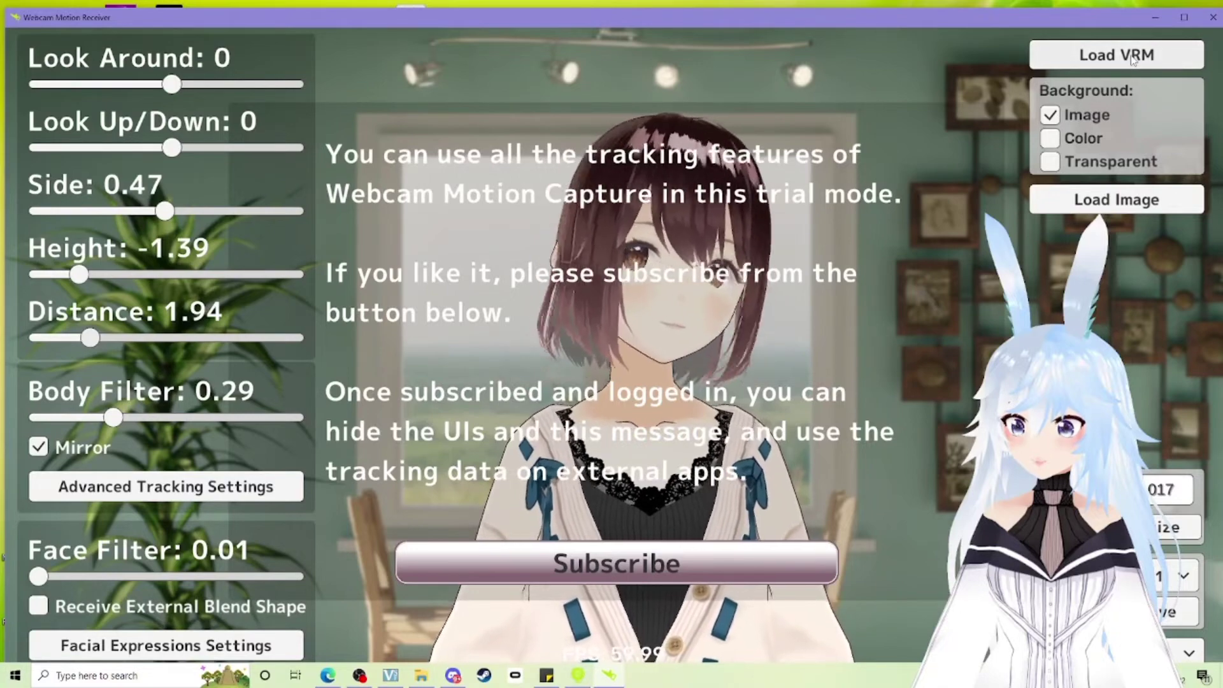
{"action": "left_click", "coordinate": [1131, 57]}
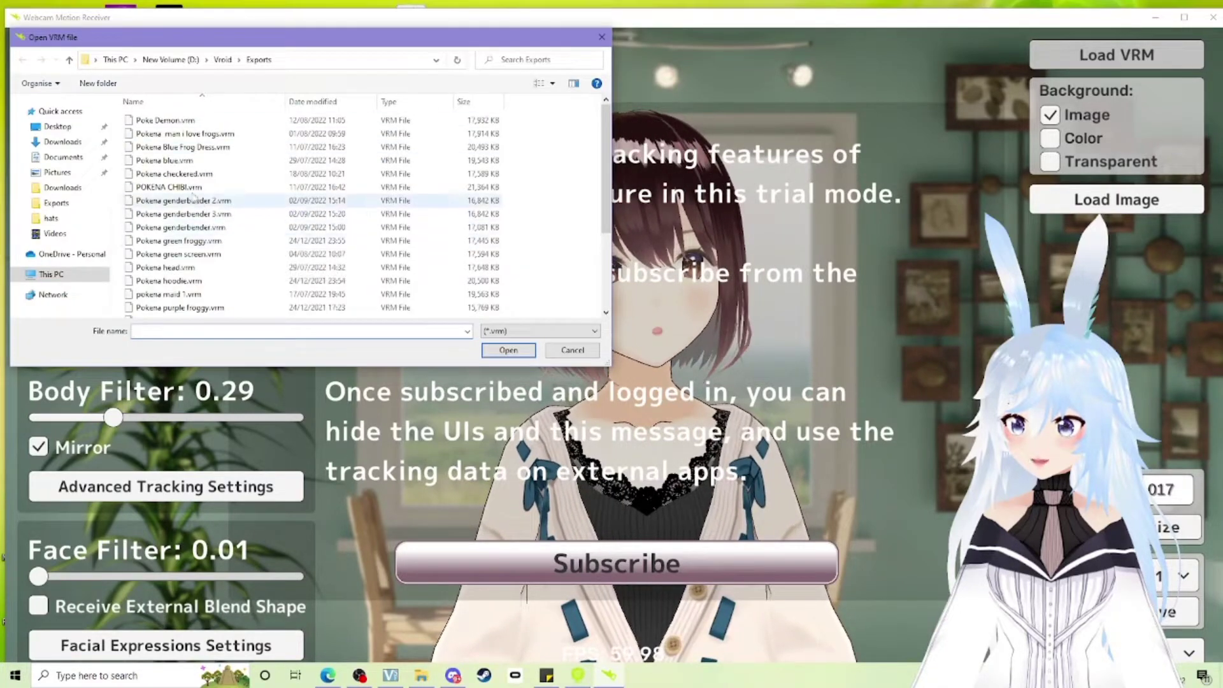
{"action": "left_click", "coordinate": [187, 178]}
{"action": "left_click", "coordinate": [516, 354]}
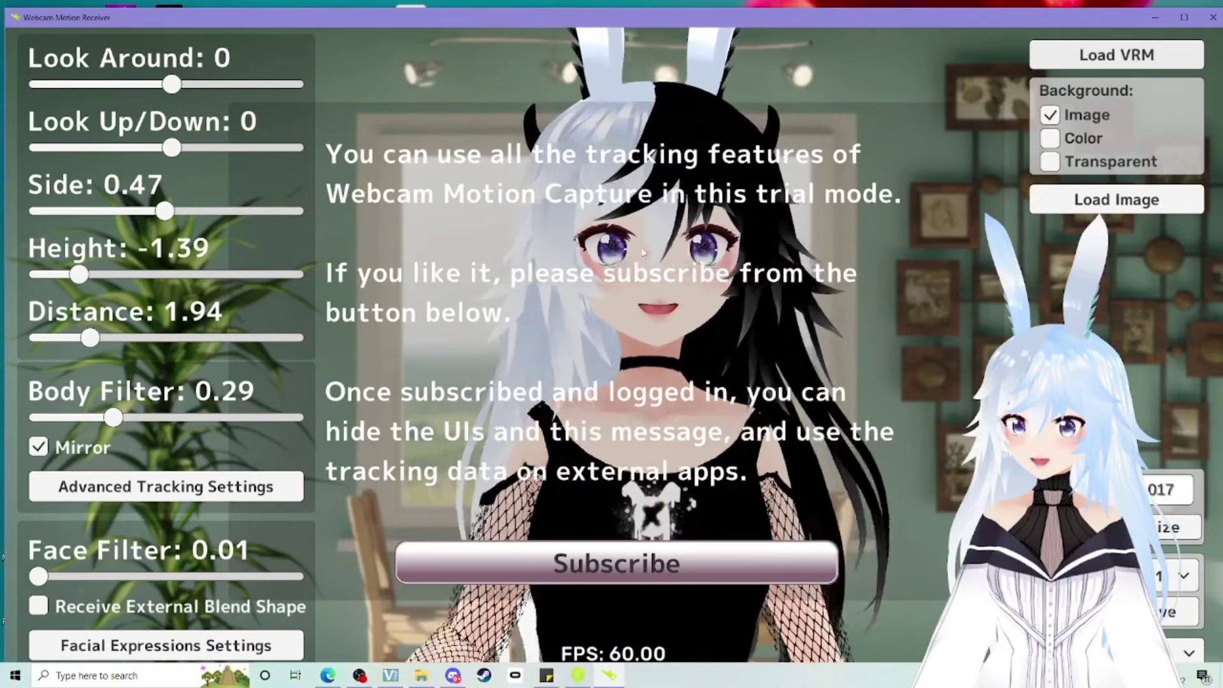
Open the subscription page from the trial and check the login-info email in Mail, minimising both windows.
{"action": "left_click", "coordinate": [546, 562]}
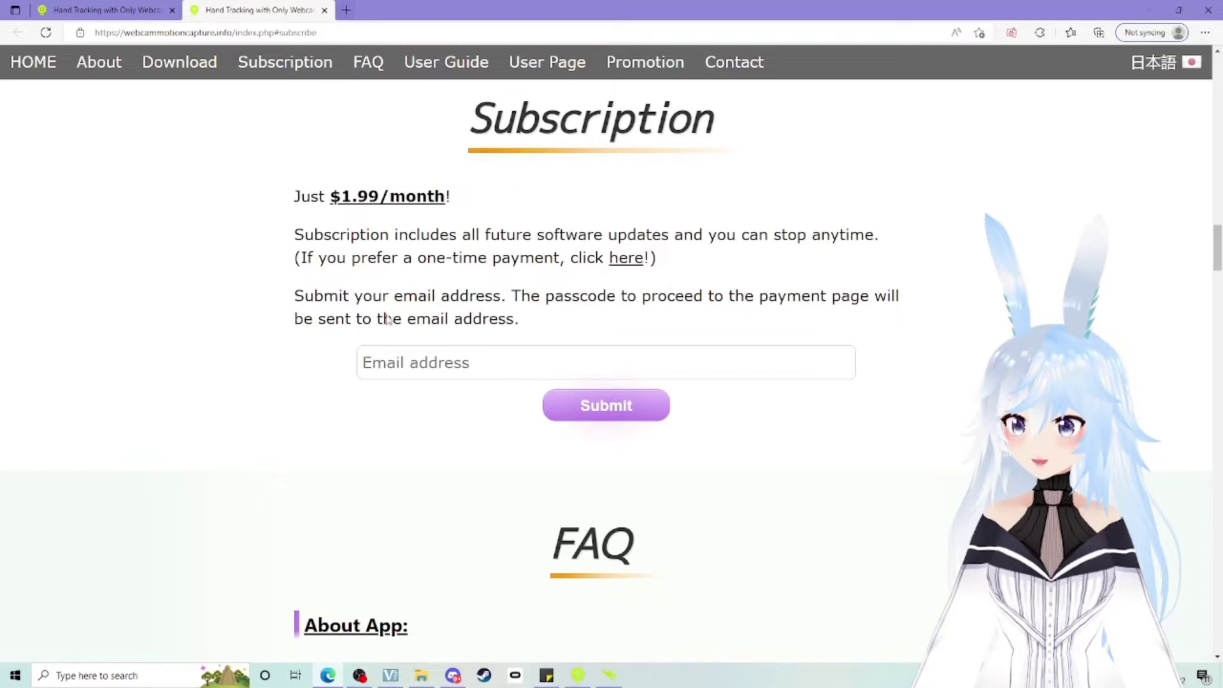
{"action": "key", "text": "super"}
{"action": "type", "text": "mail"}
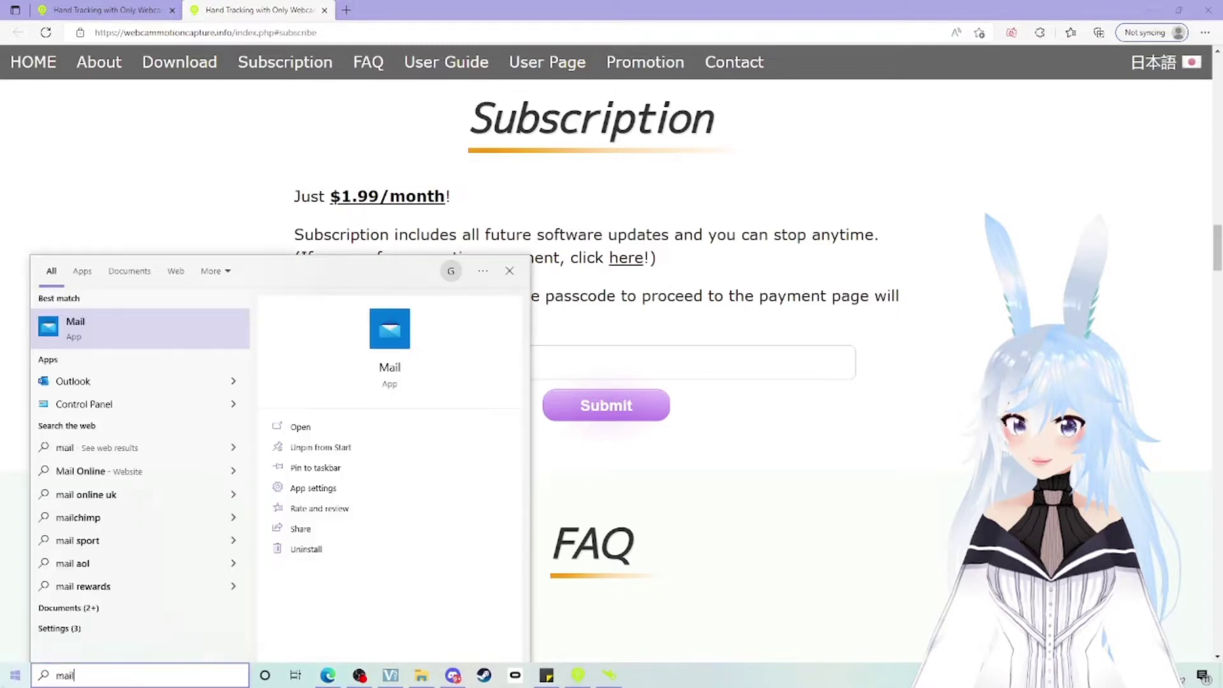
{"action": "key", "text": "Return"}
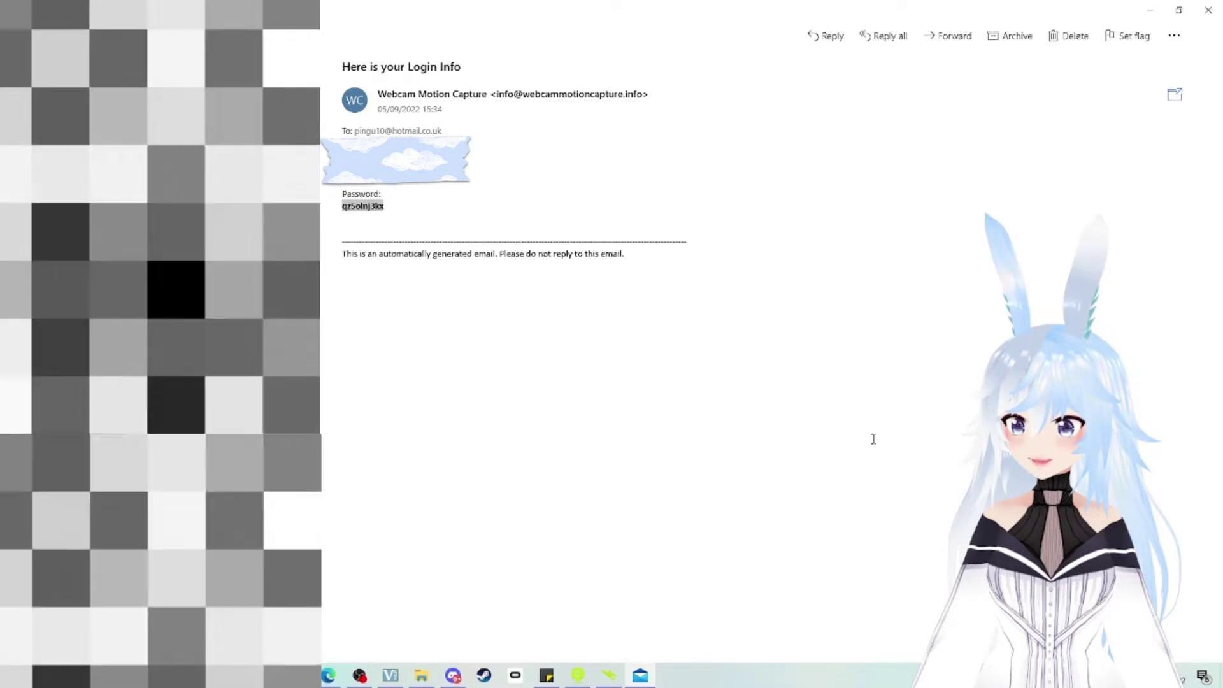
{"action": "left_click", "coordinate": [1150, 10]}
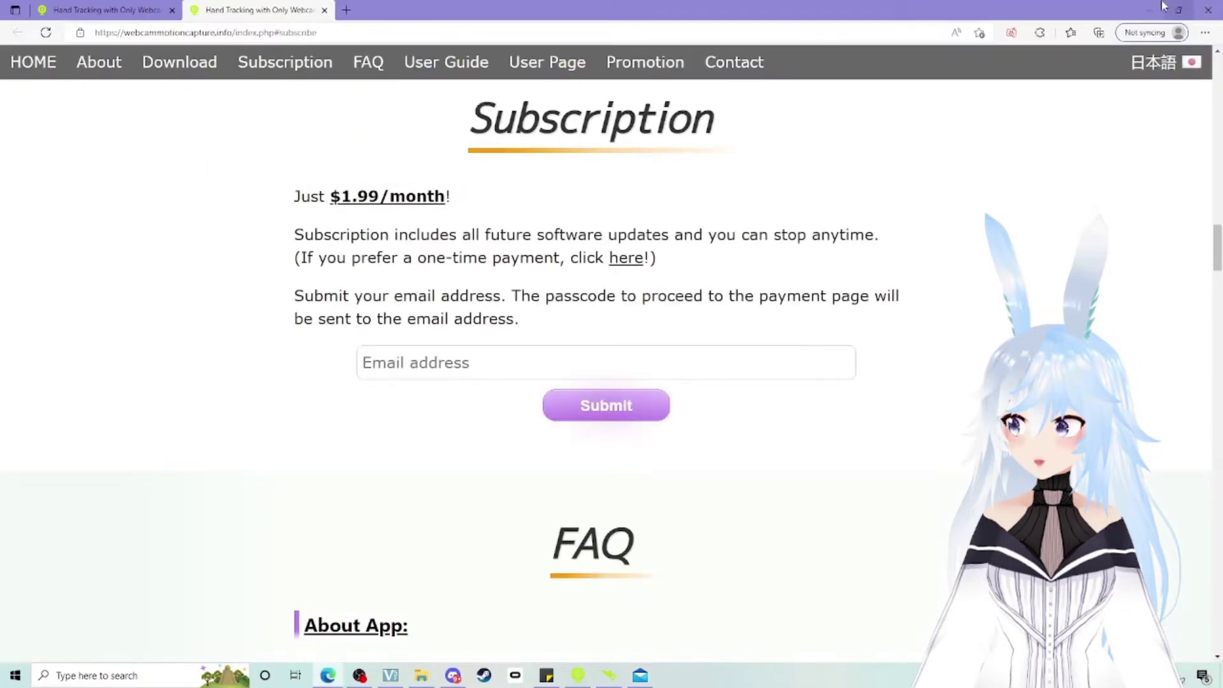
{"action": "left_click", "coordinate": [1154, 9]}
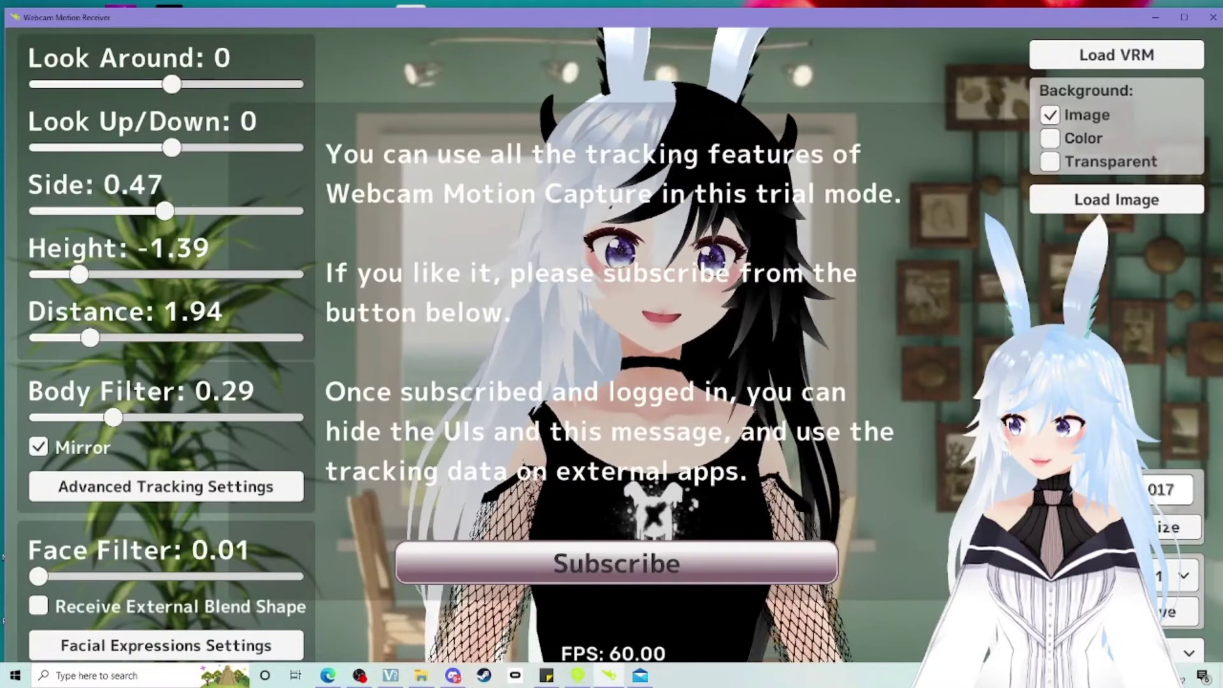
Close the trial session, relaunch WebcamMotionCapture.bat and log in with the saved subscriber credentials.
{"action": "left_click", "coordinate": [1213, 17]}
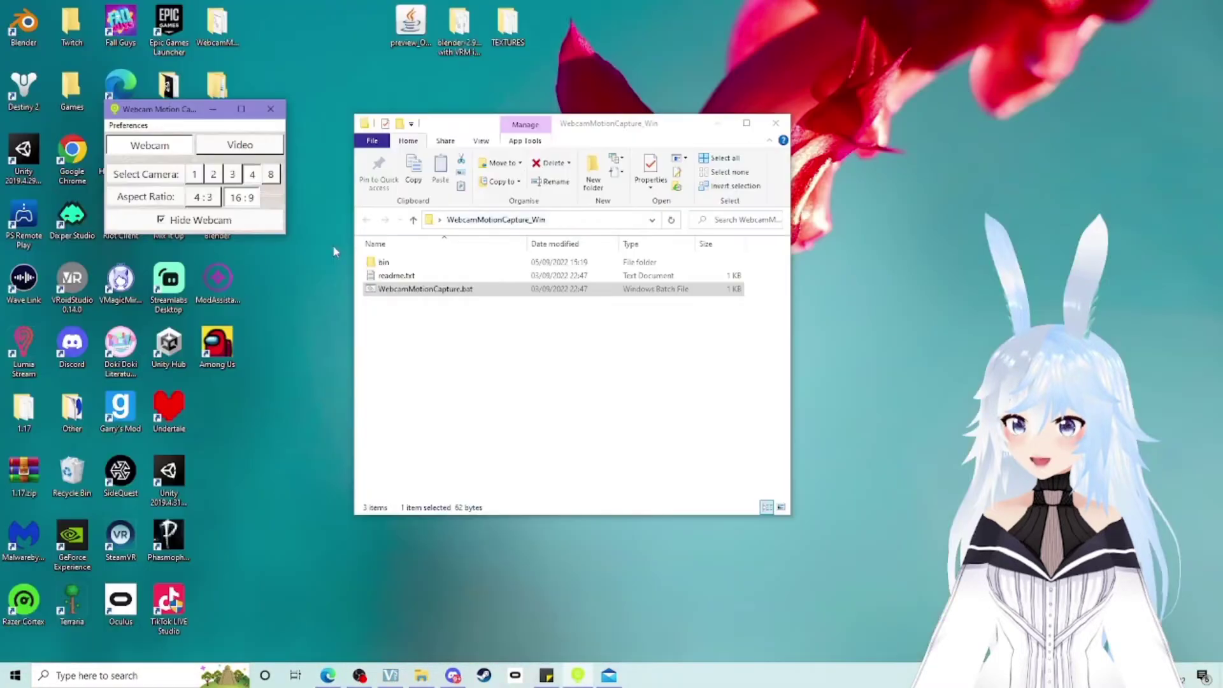
{"action": "double_click", "coordinate": [418, 290]}
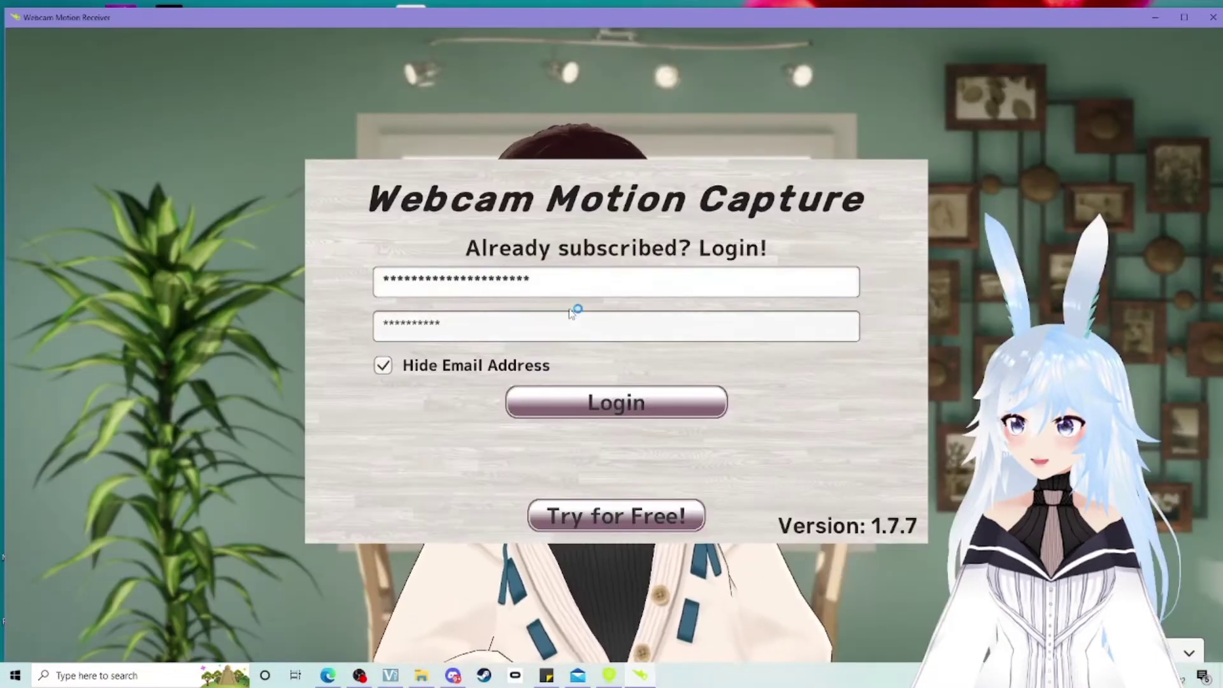
{"action": "left_click", "coordinate": [571, 405]}
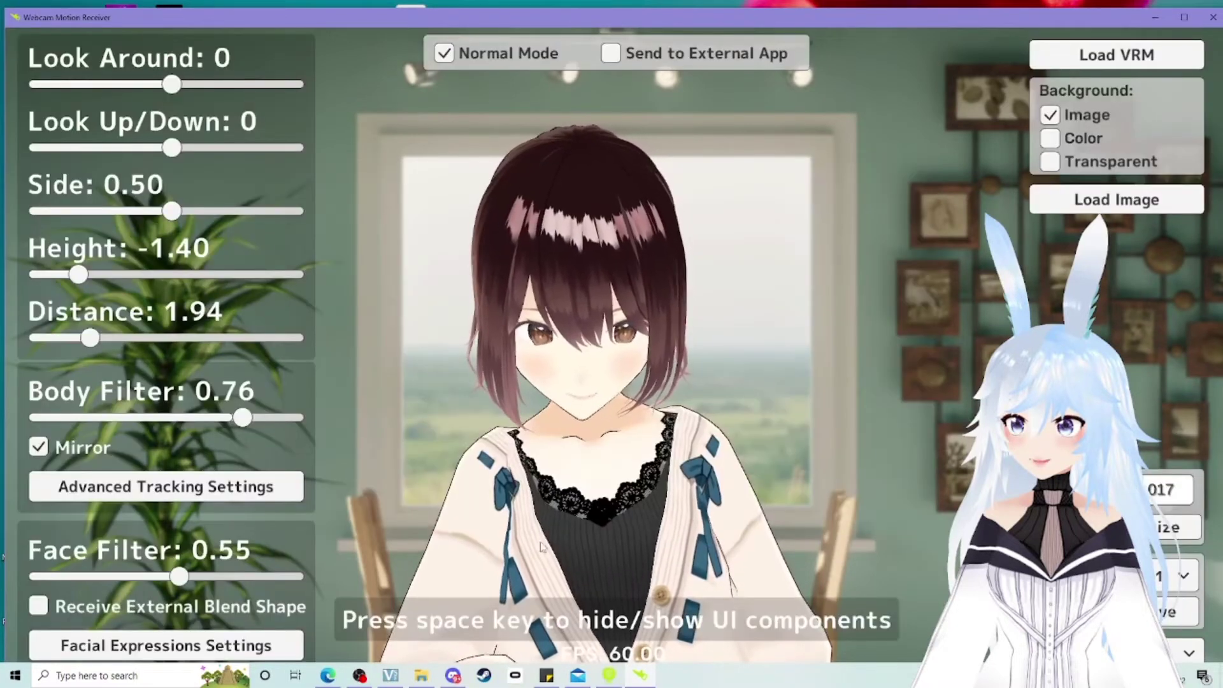
Check the camera selection window and minimise it, and switch the output from Normal Mode to Send to External App.
{"action": "left_click", "coordinate": [609, 675]}
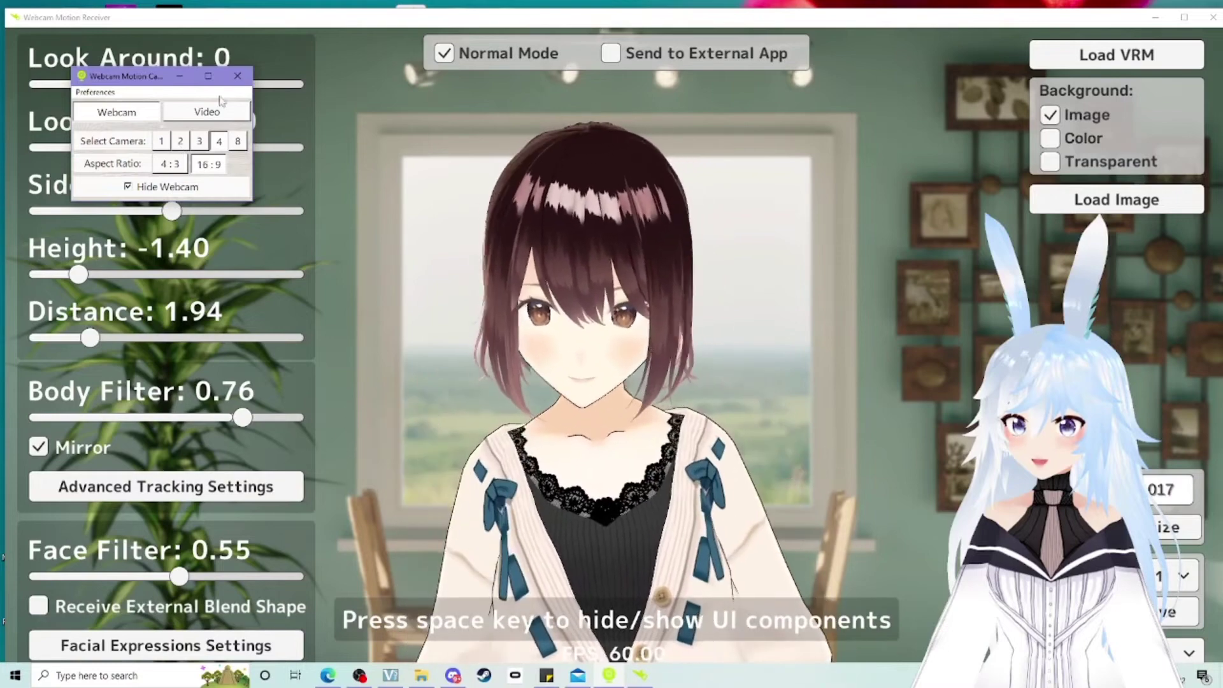
{"action": "left_click", "coordinate": [181, 75]}
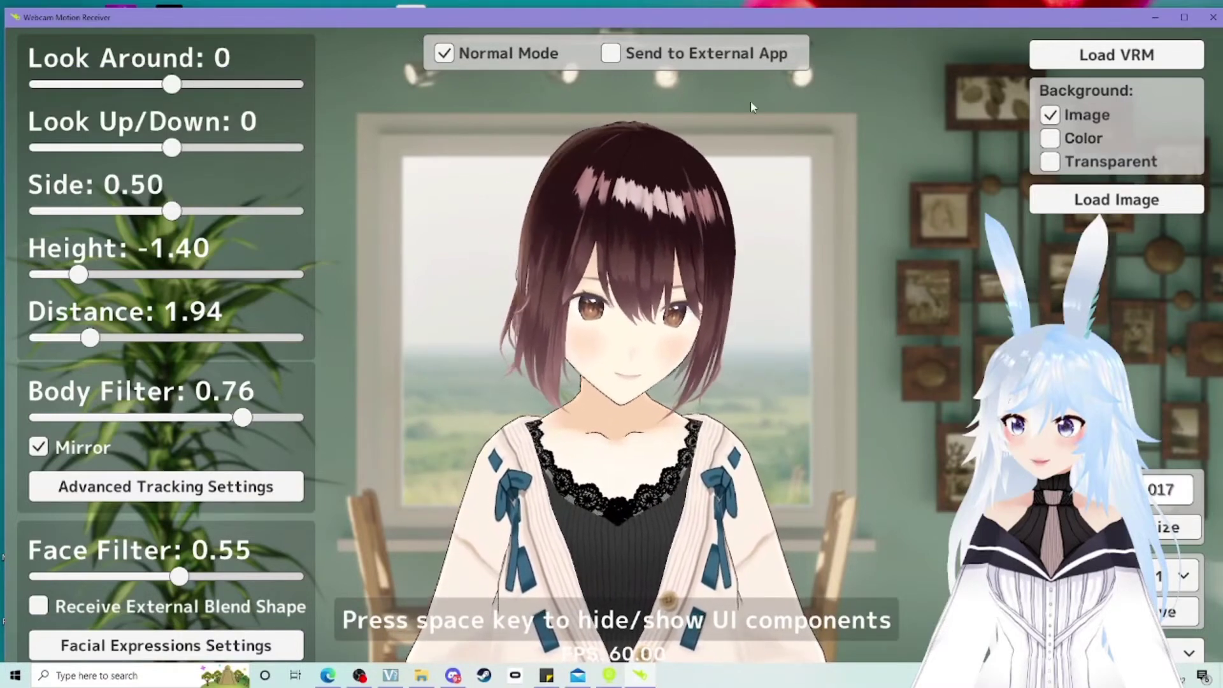
{"action": "left_click", "coordinate": [613, 55]}
{"action": "left_click", "coordinate": [614, 56]}
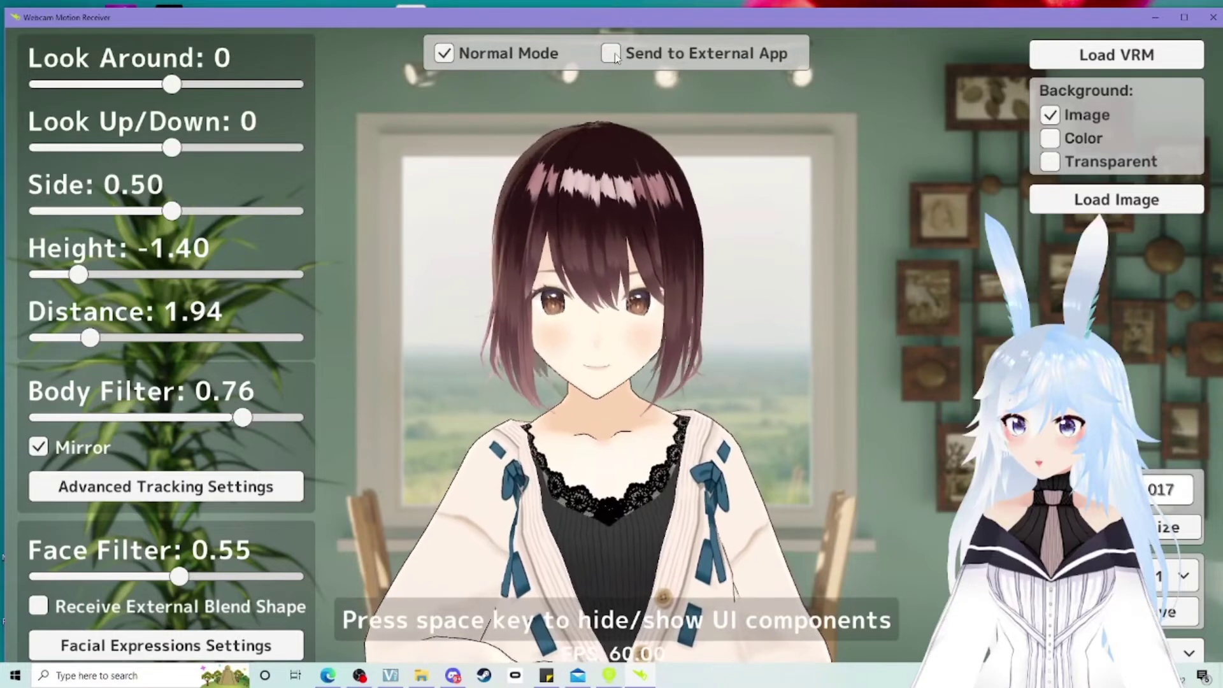
{"action": "left_click", "coordinate": [611, 55]}
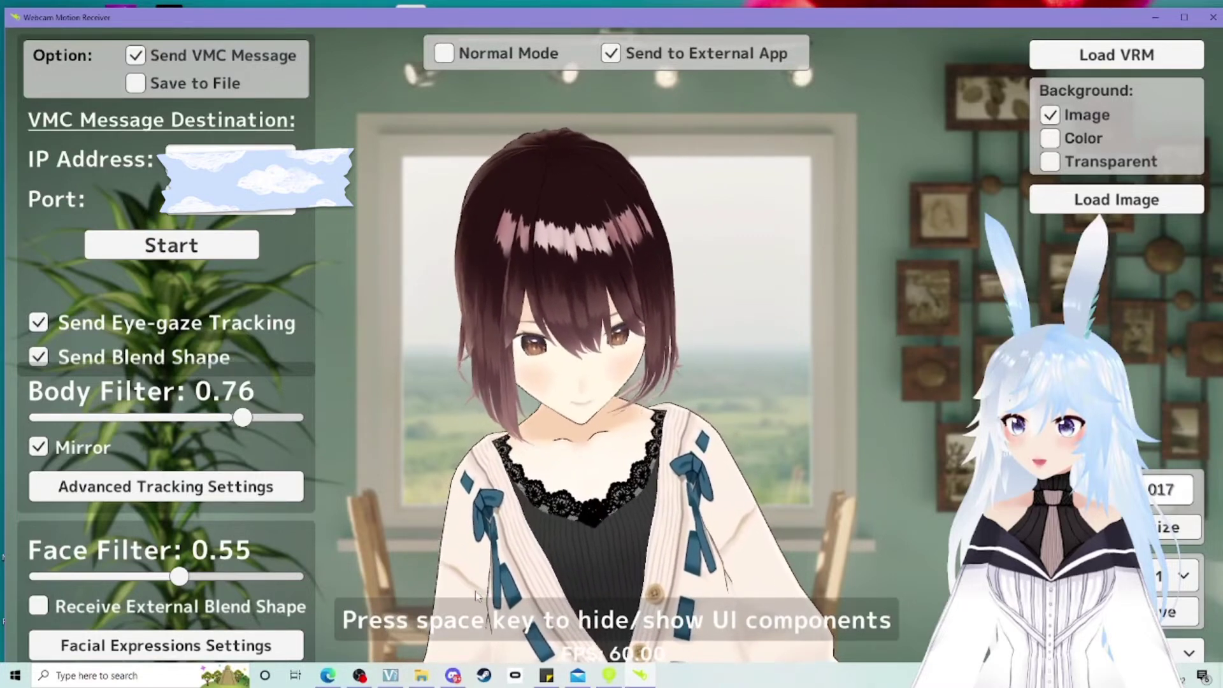
Switch to VSeeFace and examine the OSC/VMC receiver and tracking options in General settings, closing the dialog when finished.
{"action": "mouse_move", "coordinate": [390, 676]}
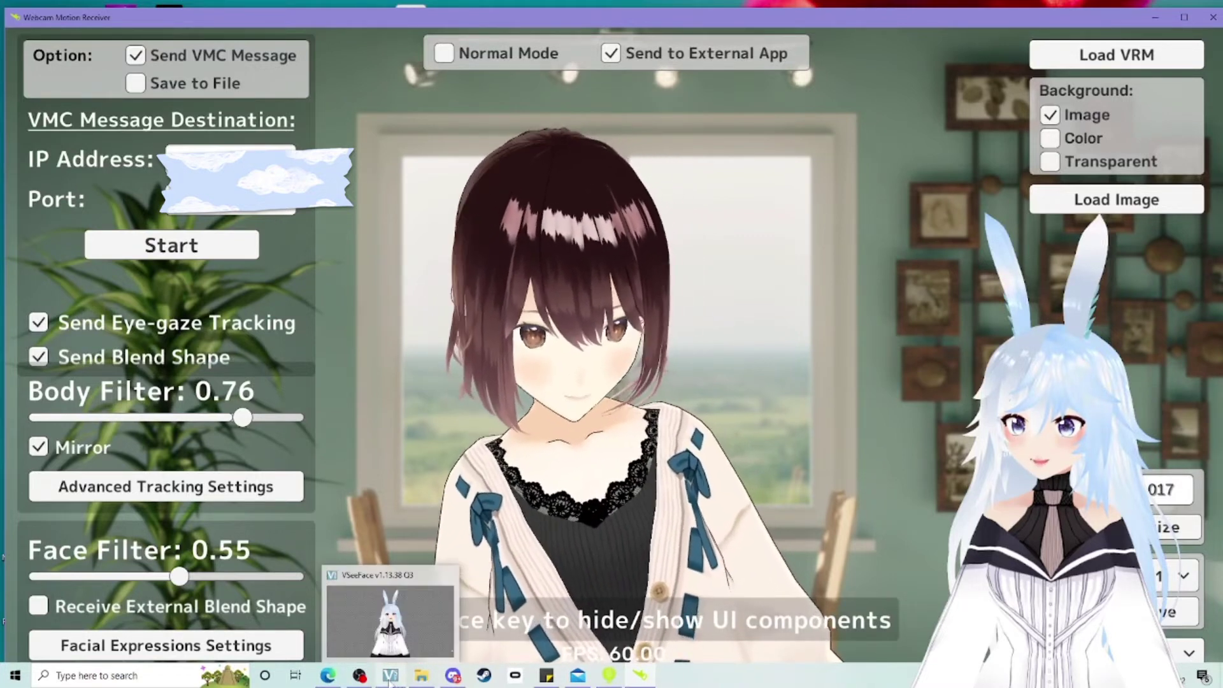
{"action": "left_click", "coordinate": [408, 631]}
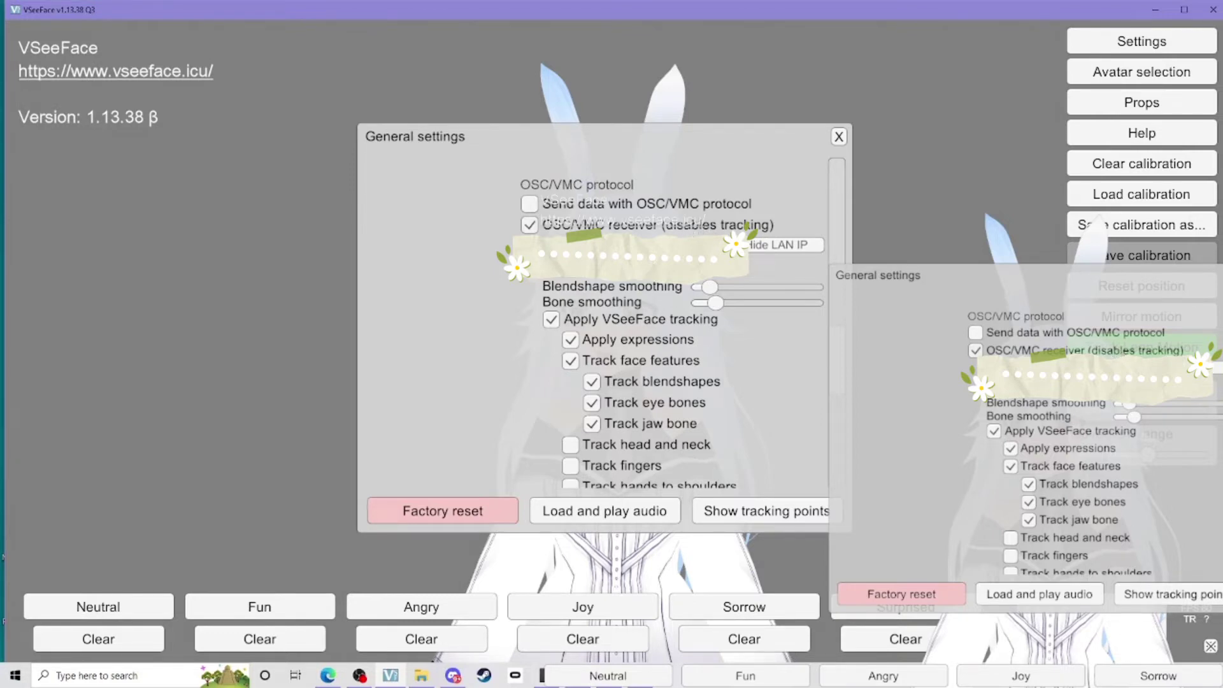
{"action": "left_click", "coordinate": [755, 247]}
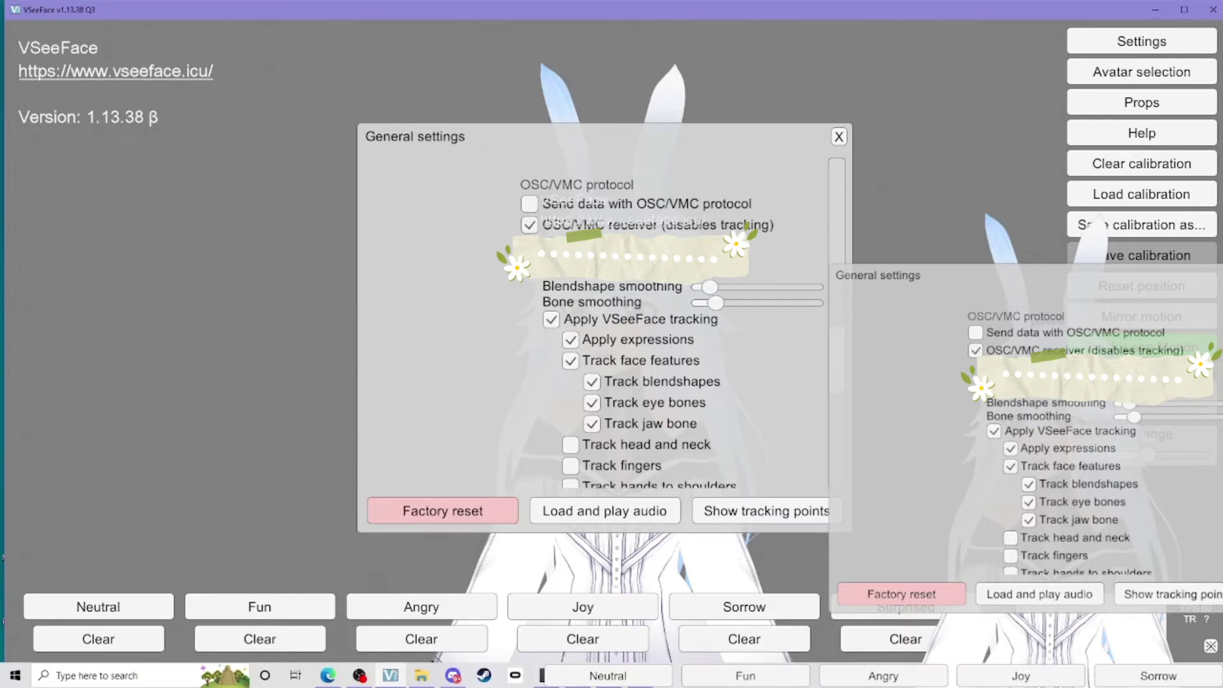
{"action": "mouse_move", "coordinate": [751, 251]}
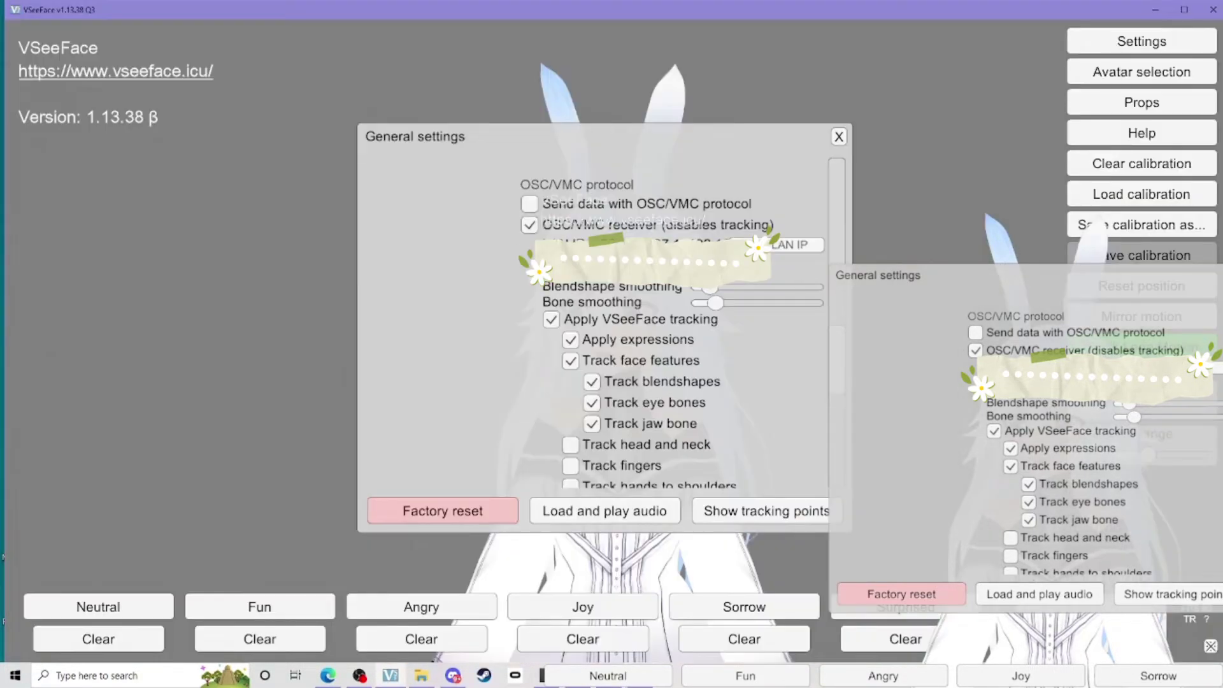
{"action": "scroll", "coordinate": [767, 200], "scroll_direction": "down", "scroll_amount": 3}
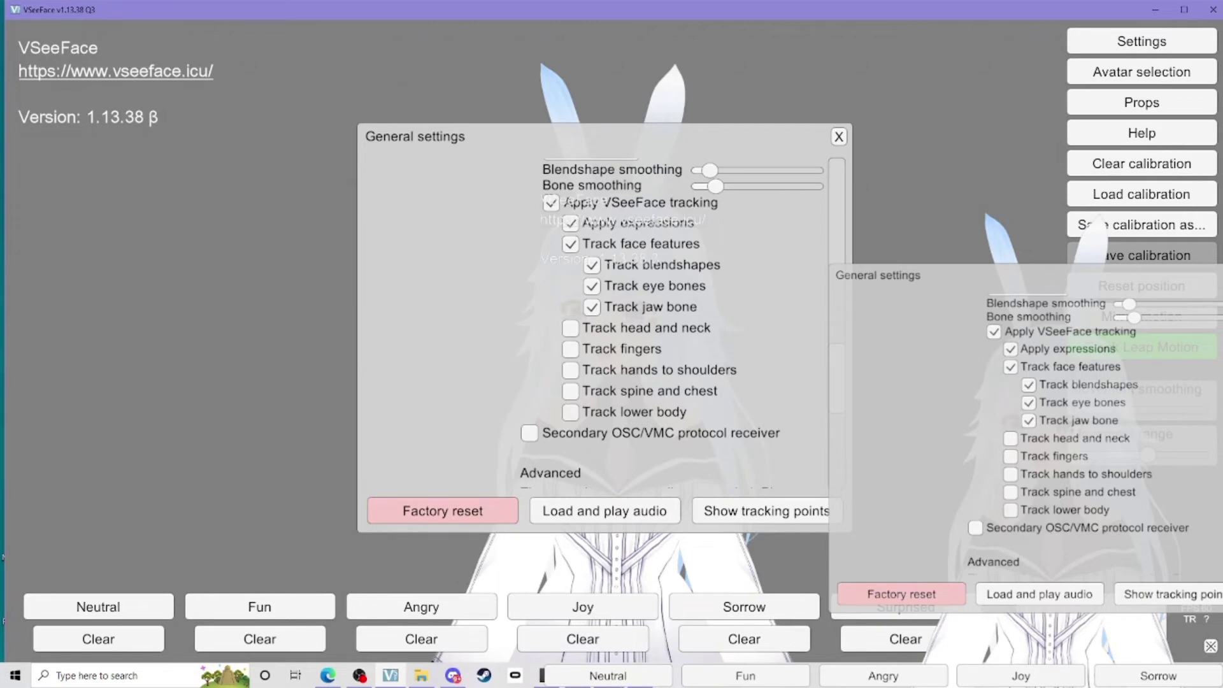
{"action": "mouse_move", "coordinate": [610, 677]}
{"action": "left_click", "coordinate": [837, 137]}
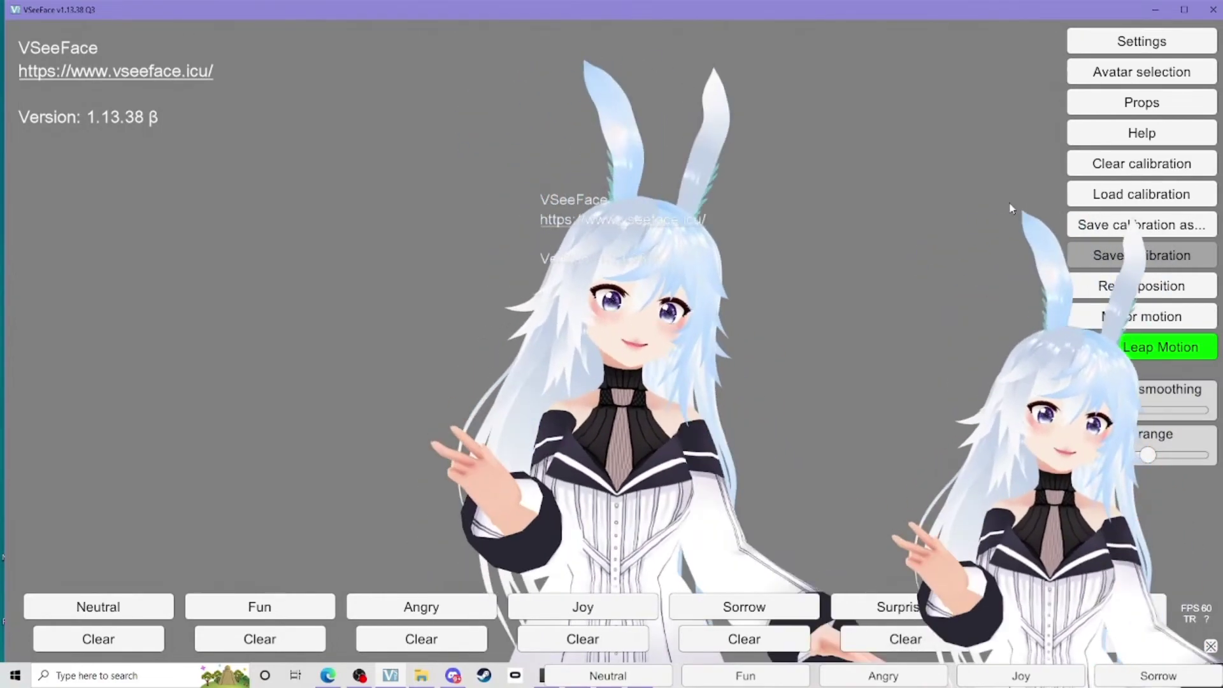
Hide the VSeeFace interface and switch to OBS to show the sources of the youtube tutorials scene.
{"action": "left_click", "coordinate": [1211, 646]}
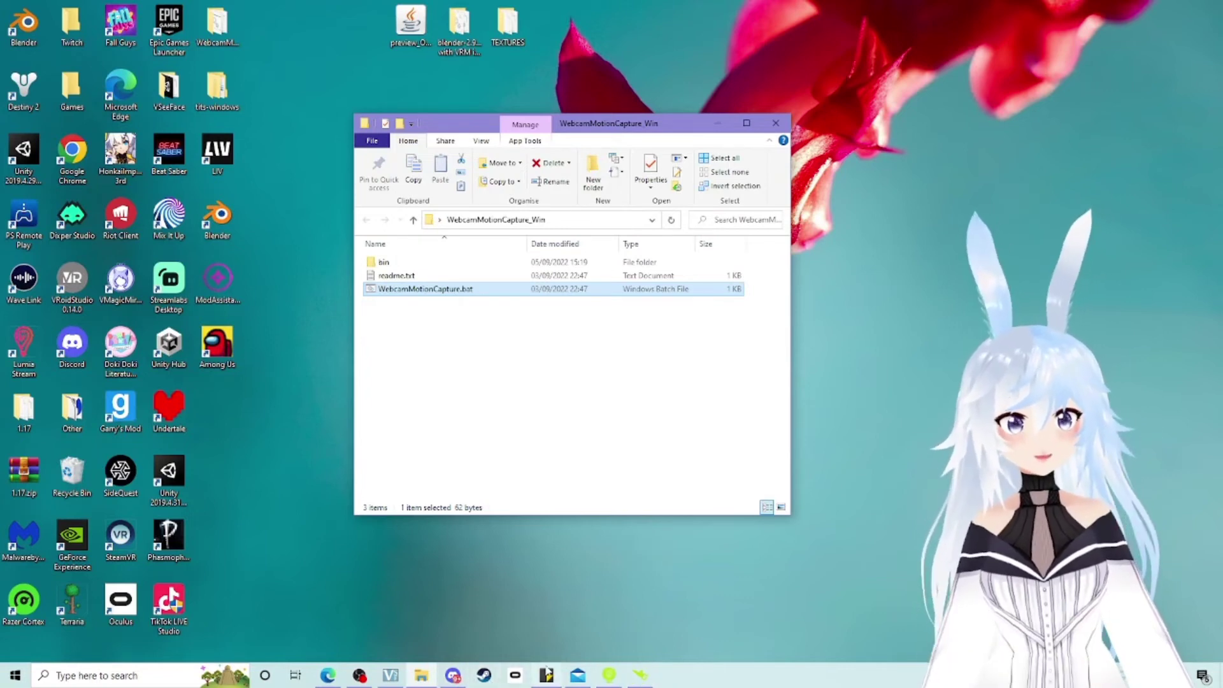
{"action": "left_click", "coordinate": [361, 677]}
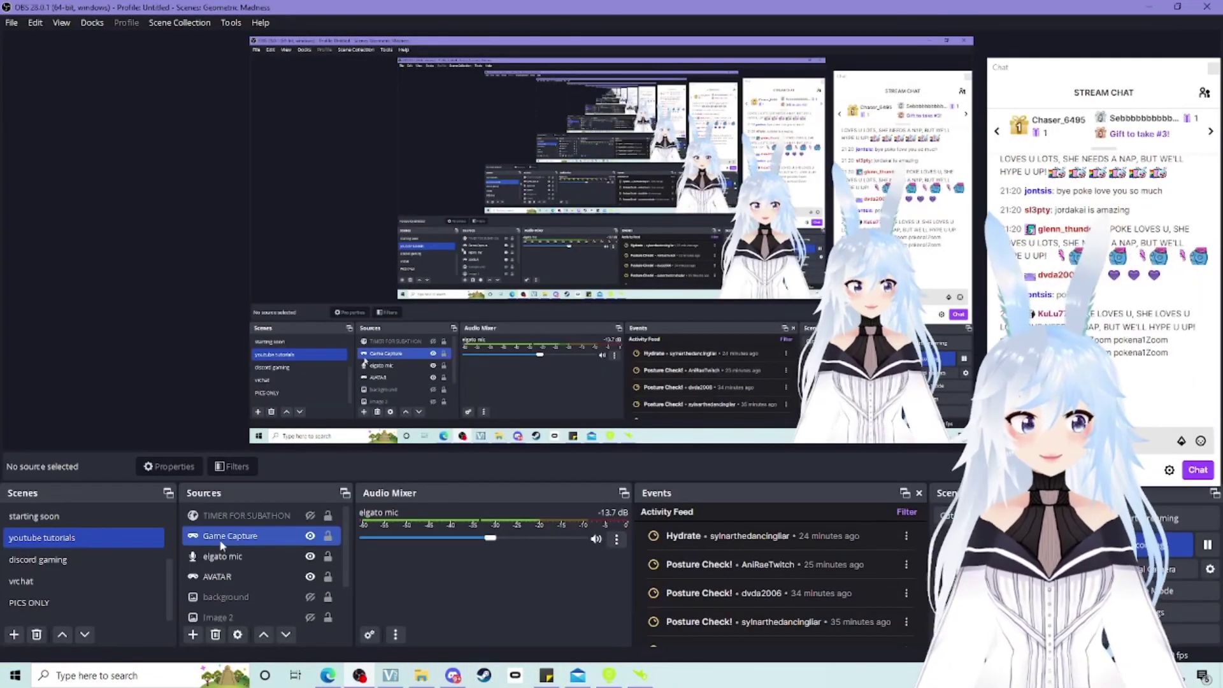